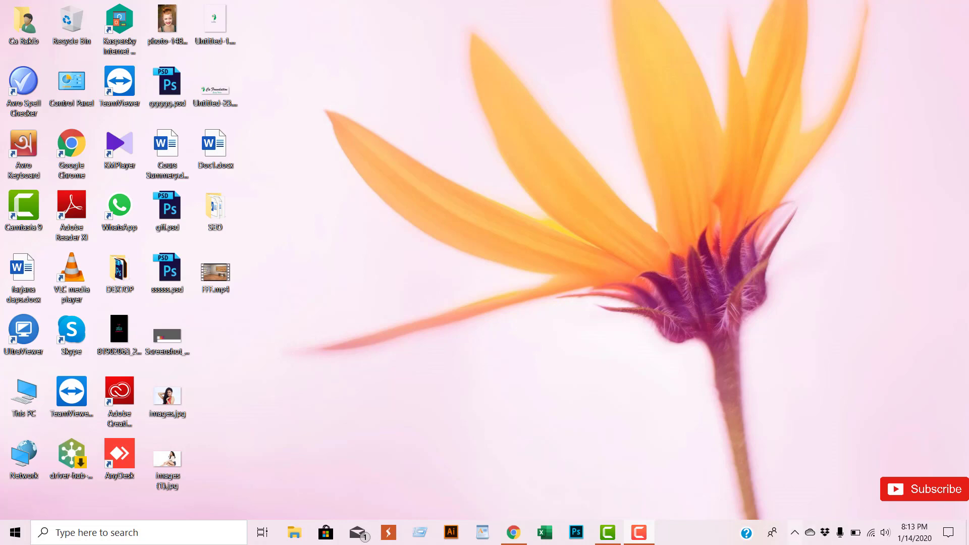
# - Search Google for "wait loss" in the browser and look over the results page, including the related keywords
pyautogui.click(520, 540)
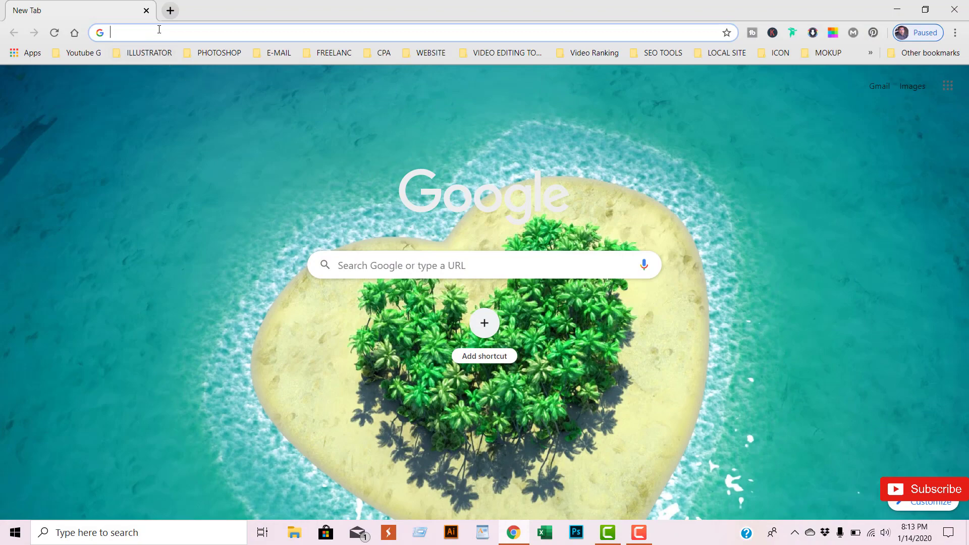
pyautogui.write('wa')
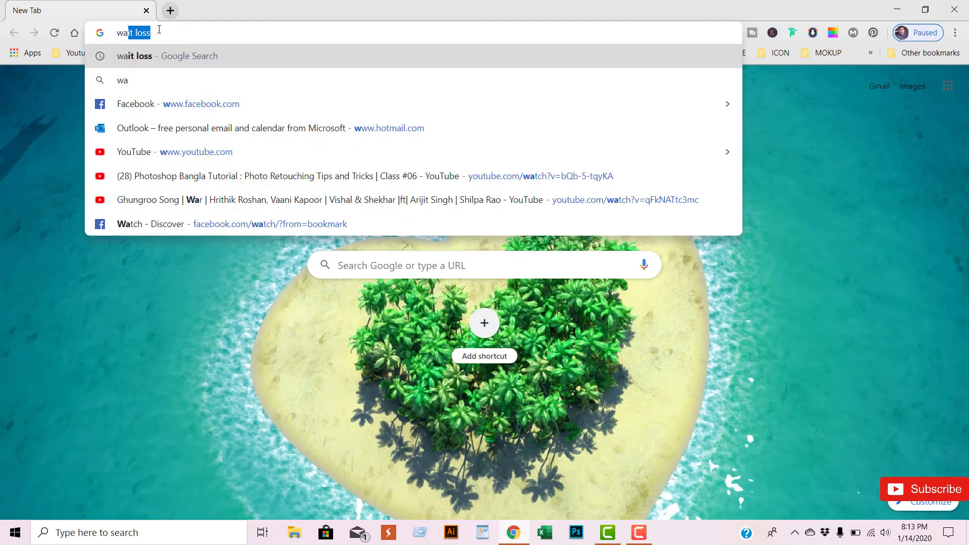
pyautogui.write('it loss')
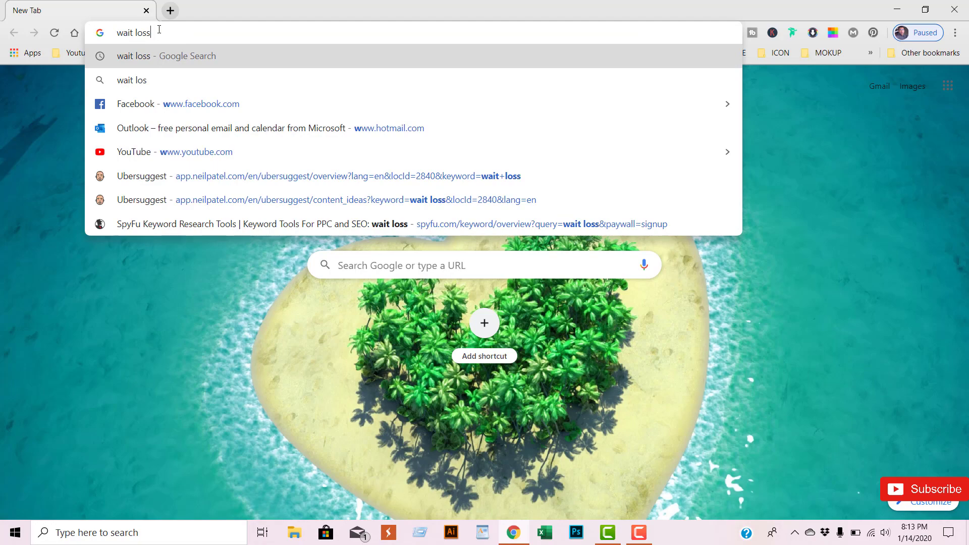
pyautogui.press('Return')
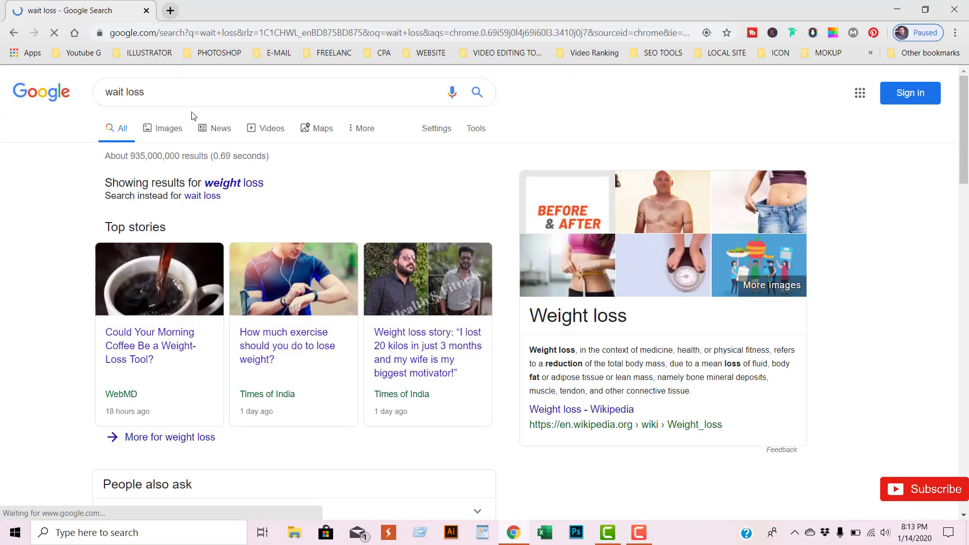
pyautogui.scroll(-1, 226, 105)
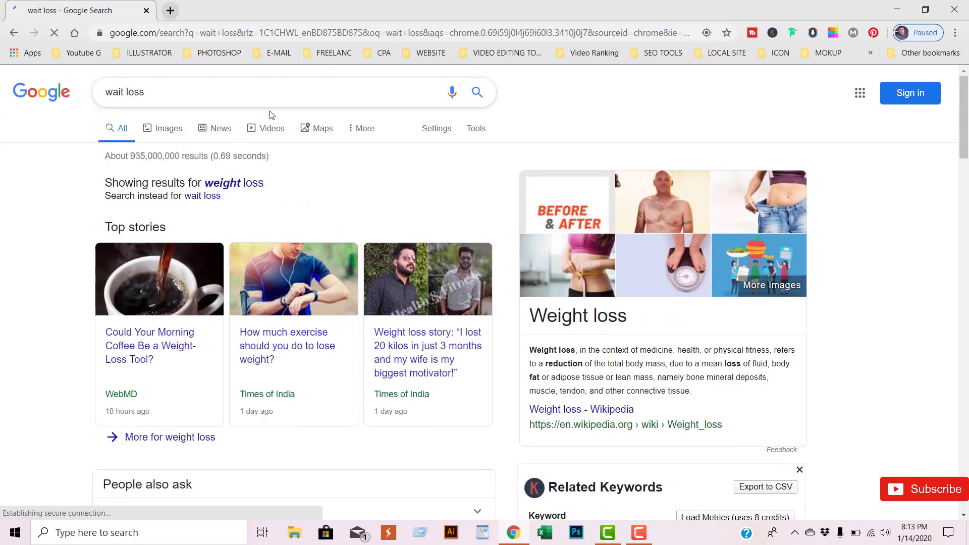
pyautogui.scroll(-6, 283, 152)
pyautogui.scroll(7, 291, 232)
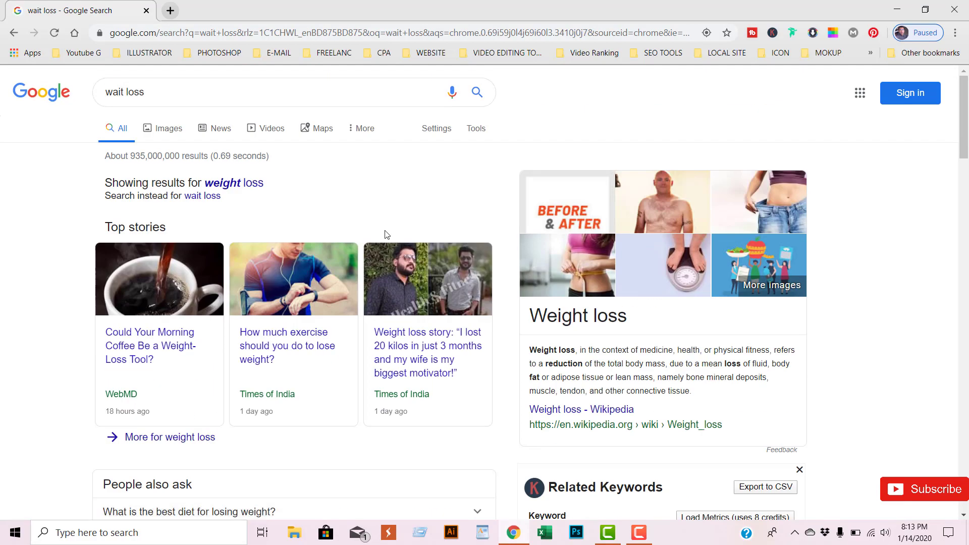
pyautogui.scroll(-6, 415, 218)
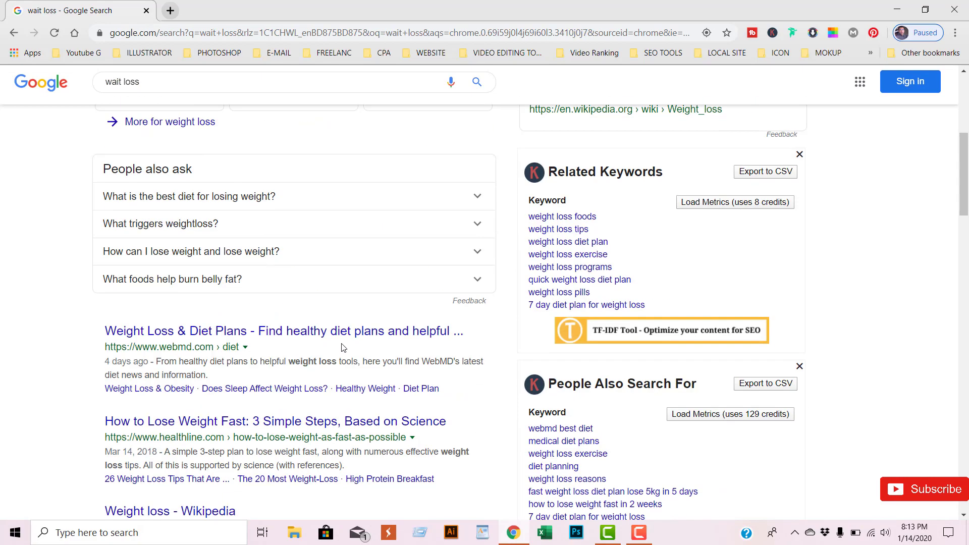
pyautogui.scroll(6, 318, 348)
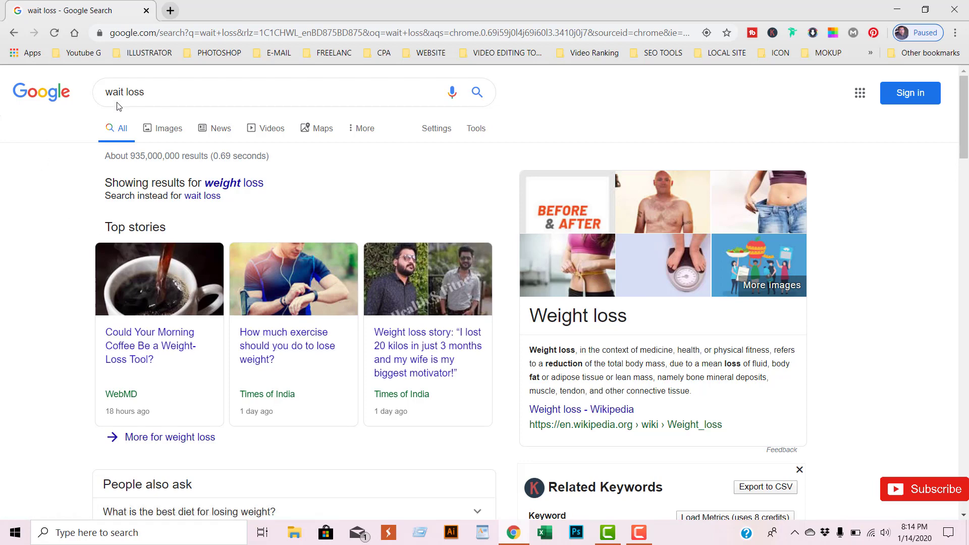
# - Open the Keyword Sheeter bulk keyword tool in a new tab and start generating keyword ideas for "wait loss"
pyautogui.click(171, 11)
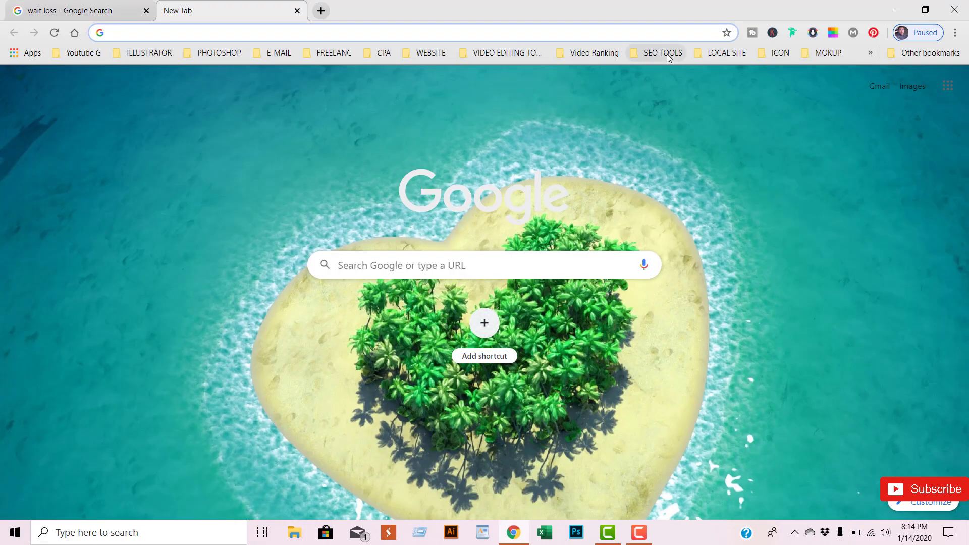
pyautogui.click(668, 57)
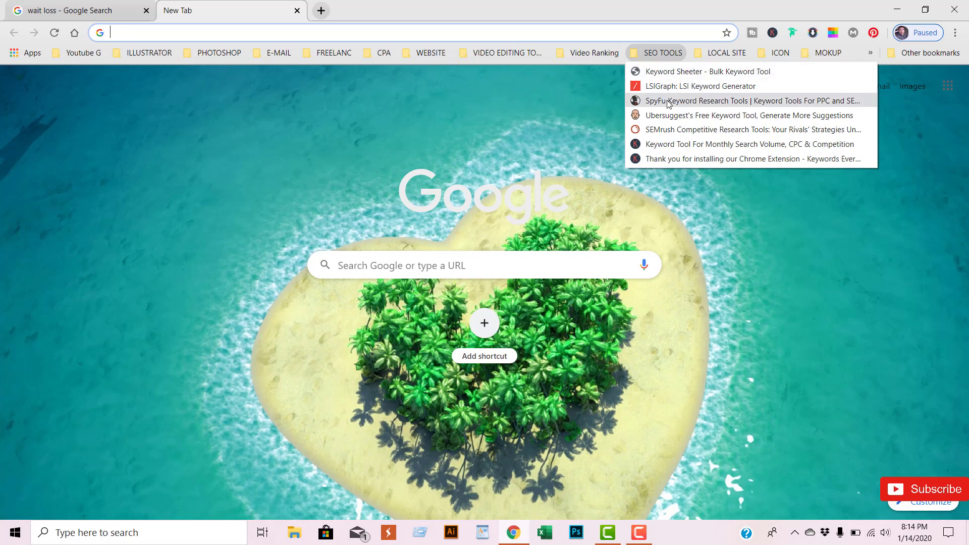
pyautogui.click(669, 72)
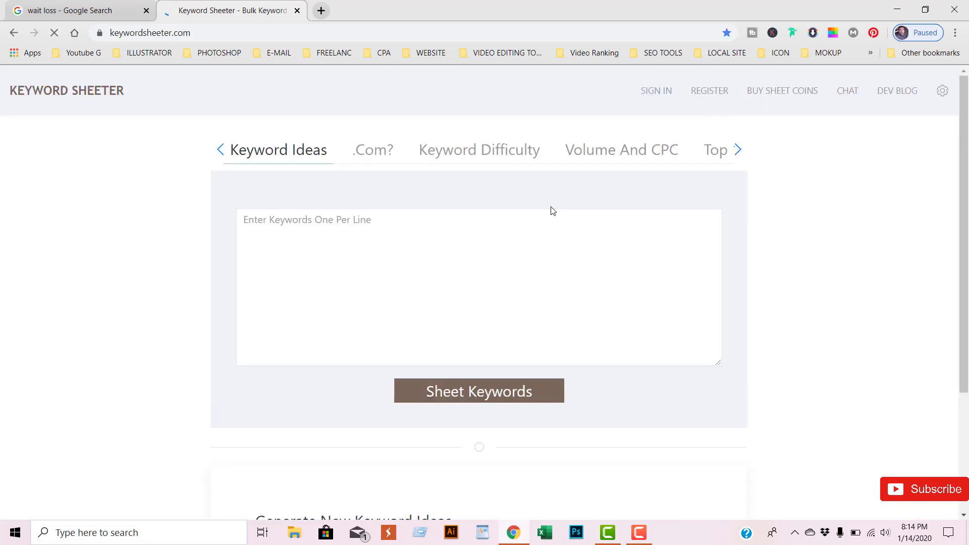
pyautogui.click(277, 220)
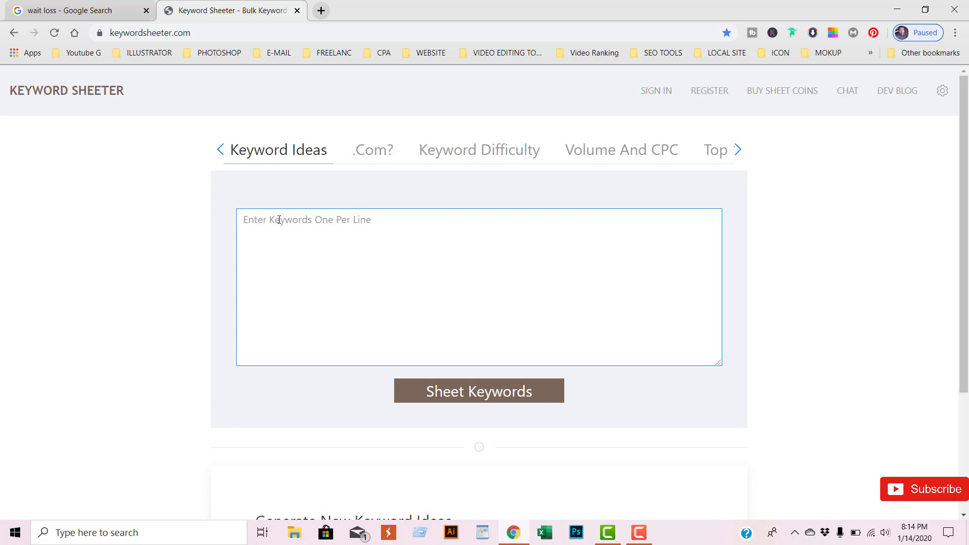
pyautogui.write('wait loss')
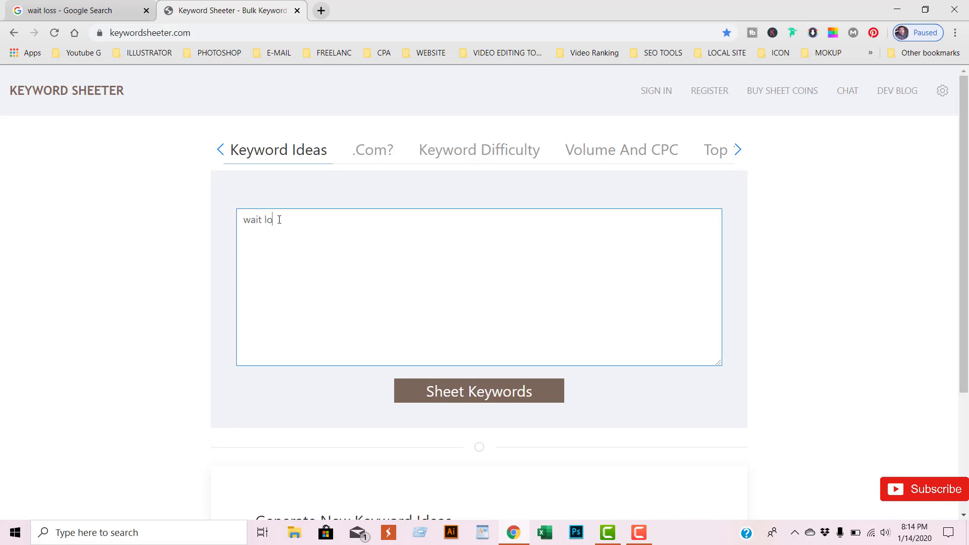
pyautogui.click(471, 388)
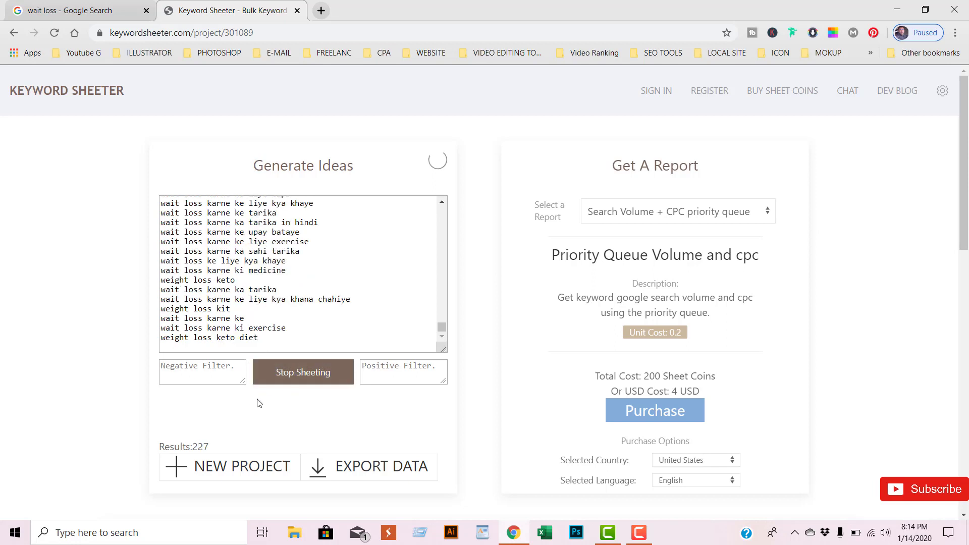
# - Stop the keyword generation and export the keyword list in csv format to the Downloads folder as Keywords (3).csv
pyautogui.scroll(-1, 232, 454)
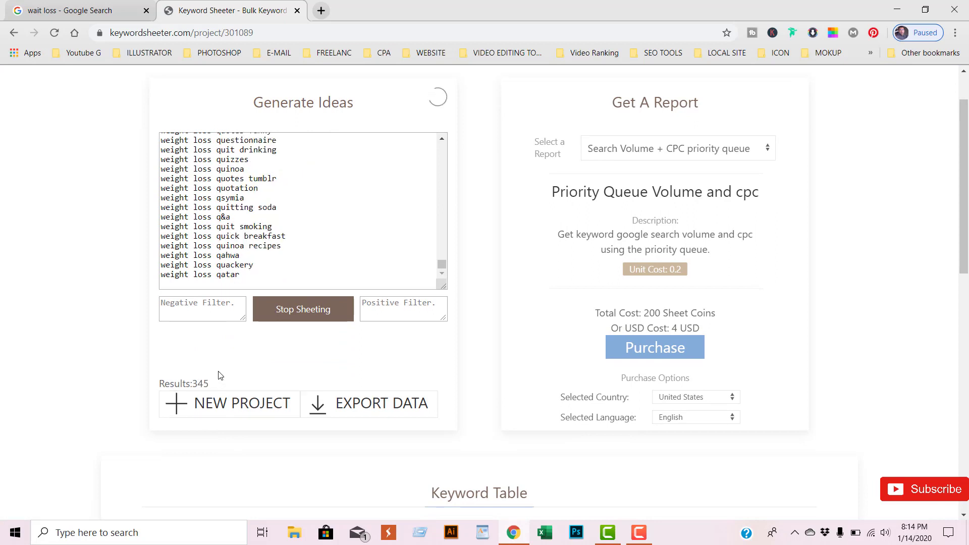
pyautogui.click(292, 317)
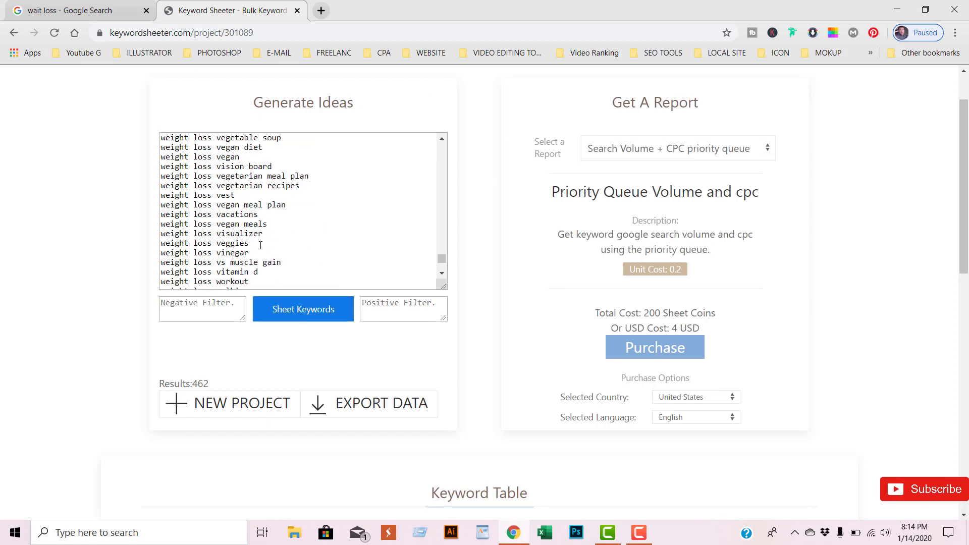
pyautogui.moveTo(395, 402)
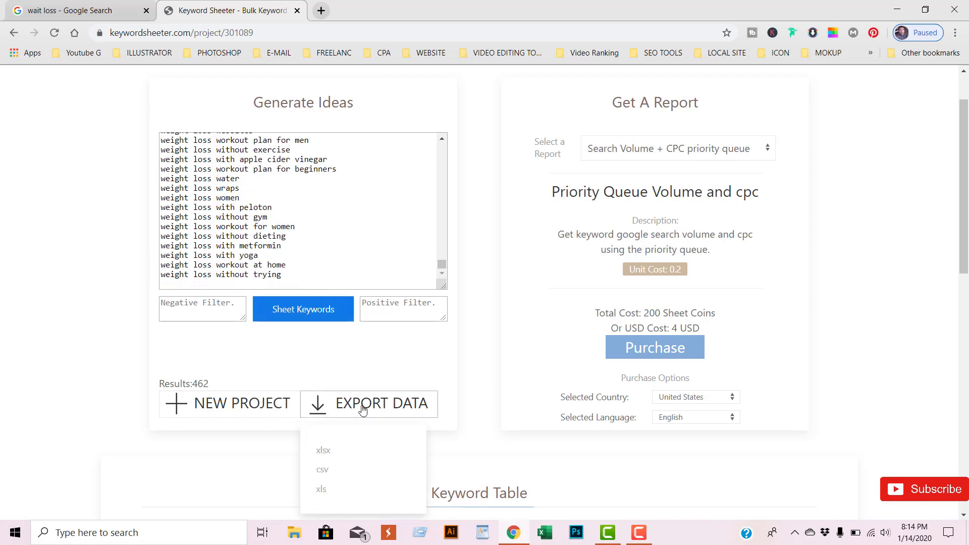
pyautogui.click(322, 469)
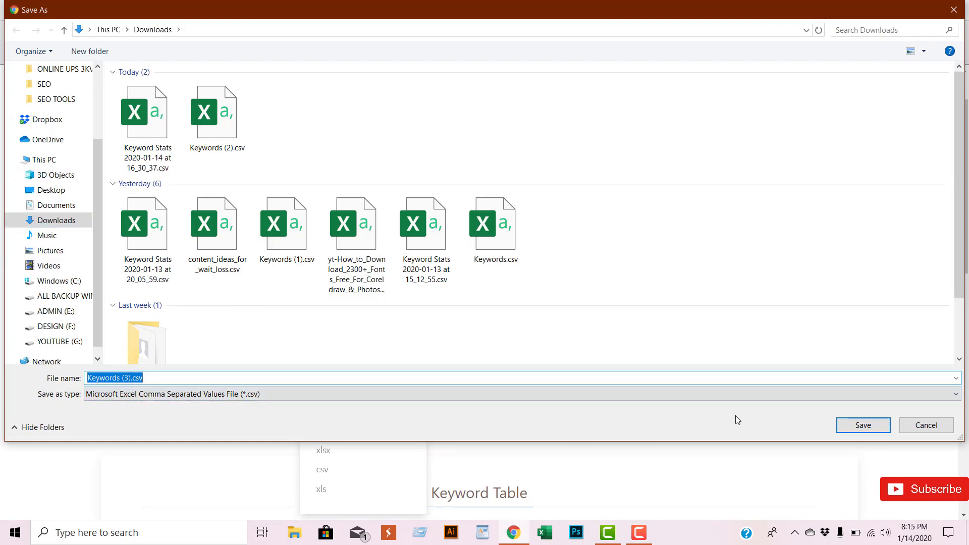
pyautogui.click(858, 426)
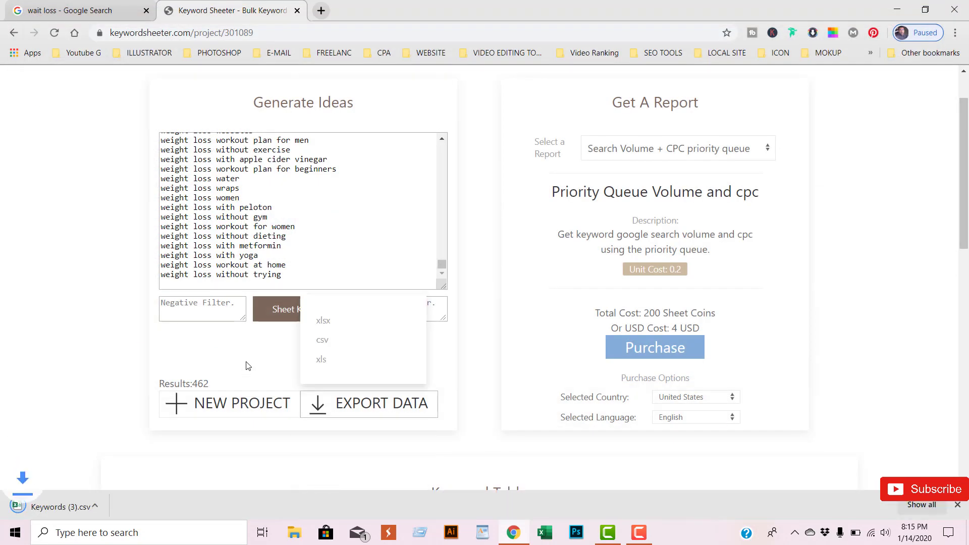
# - Open the downloaded Keywords (3).csv in Excel, maximize it and widen column A to fit the full keywords
pyautogui.click(130, 505)
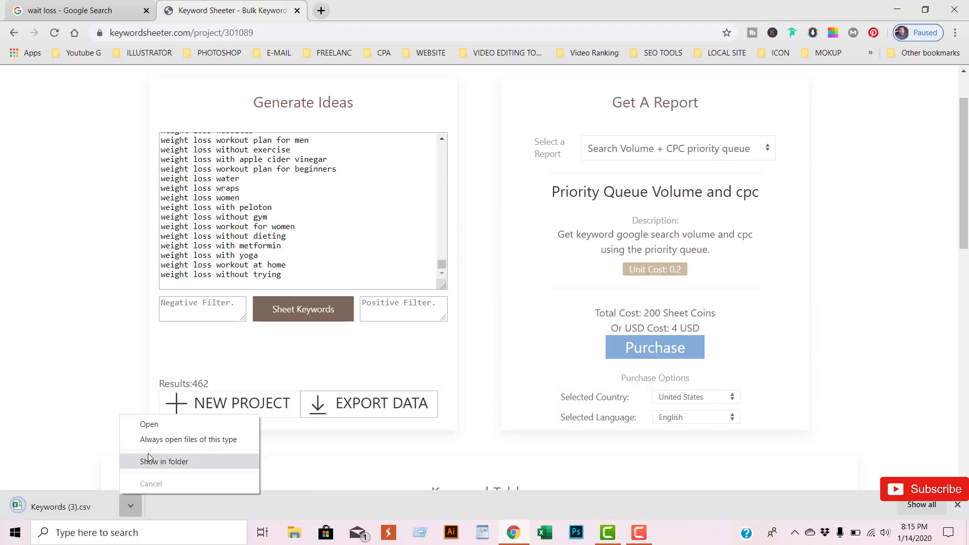
pyautogui.click(151, 425)
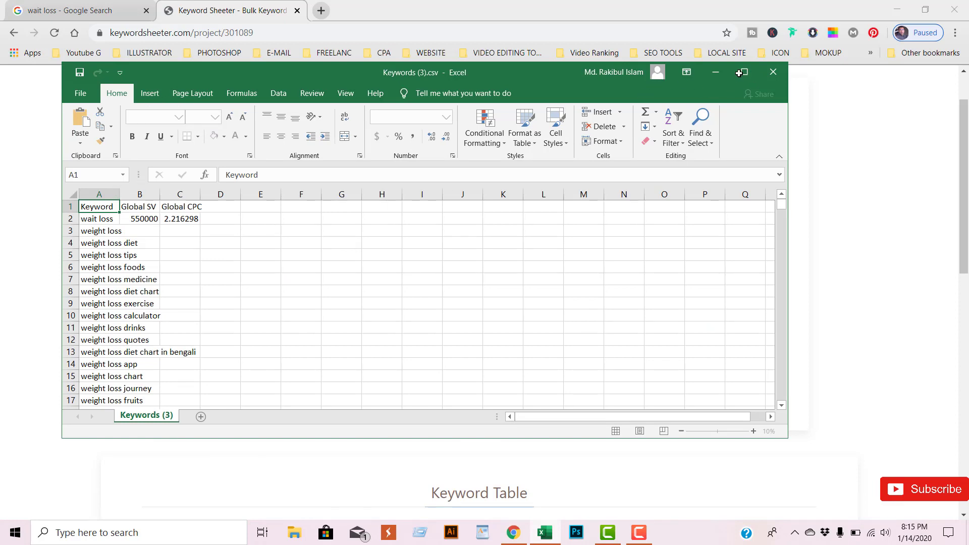
pyautogui.click(770, 75)
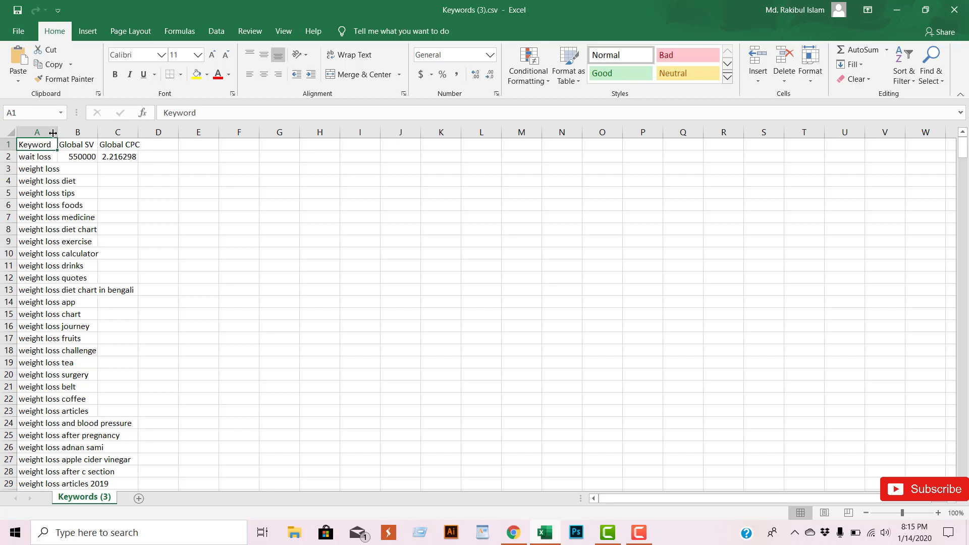
pyautogui.moveTo(57, 132); pyautogui.dragTo(261, 144)
pyautogui.click(81, 204)
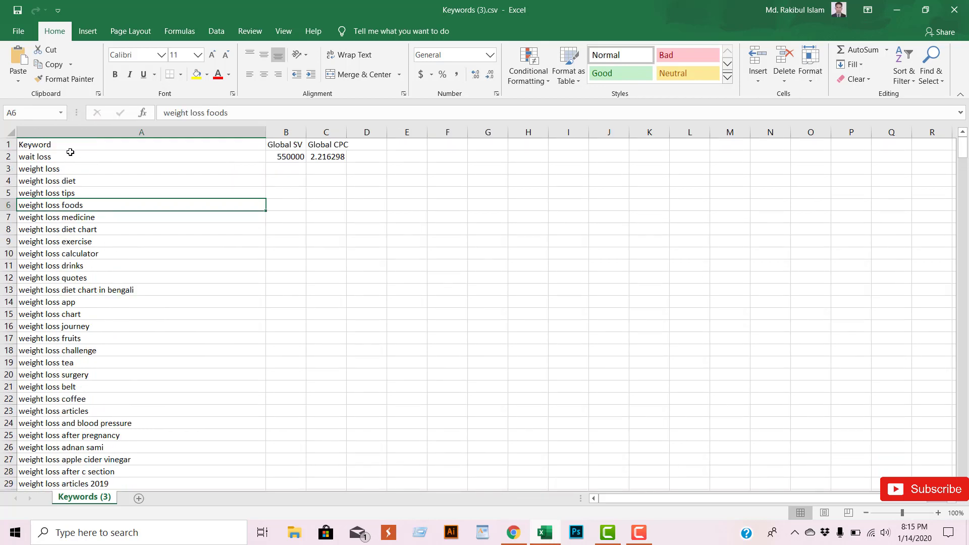
pyautogui.click(70, 130)
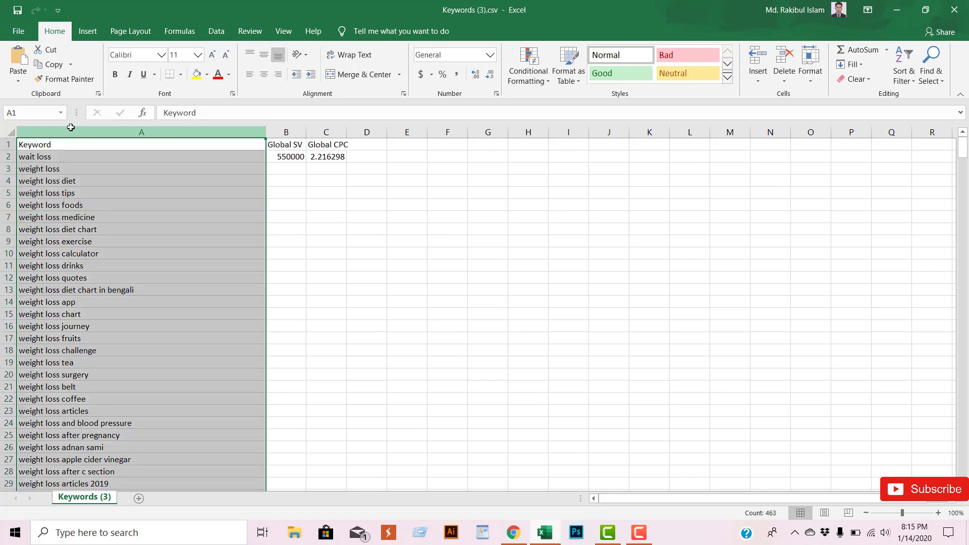
pyautogui.click(92, 219)
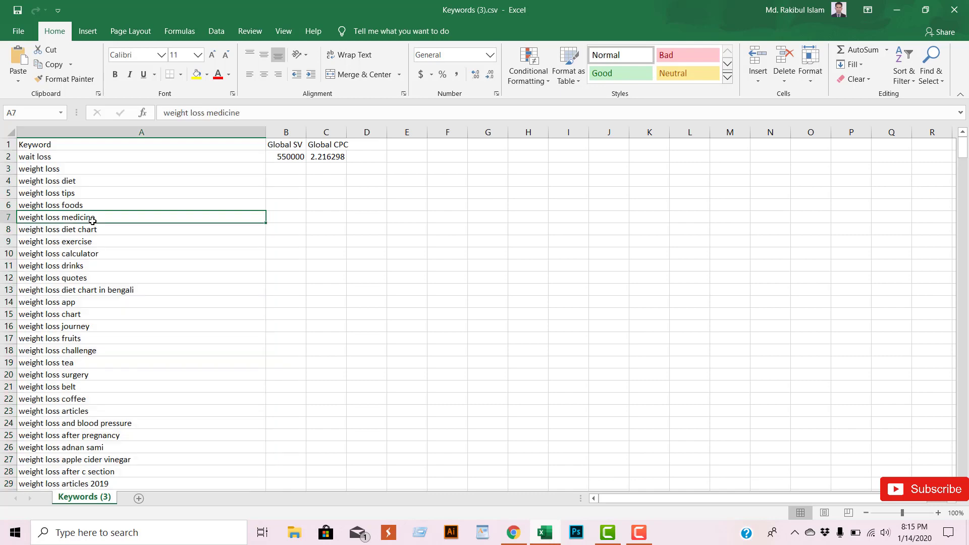
# - Close the Keywords (3).csv spreadsheet and return to the Keyword Sheeter page in Chrome
pyautogui.click(954, 9)
pyautogui.click(484, 281)
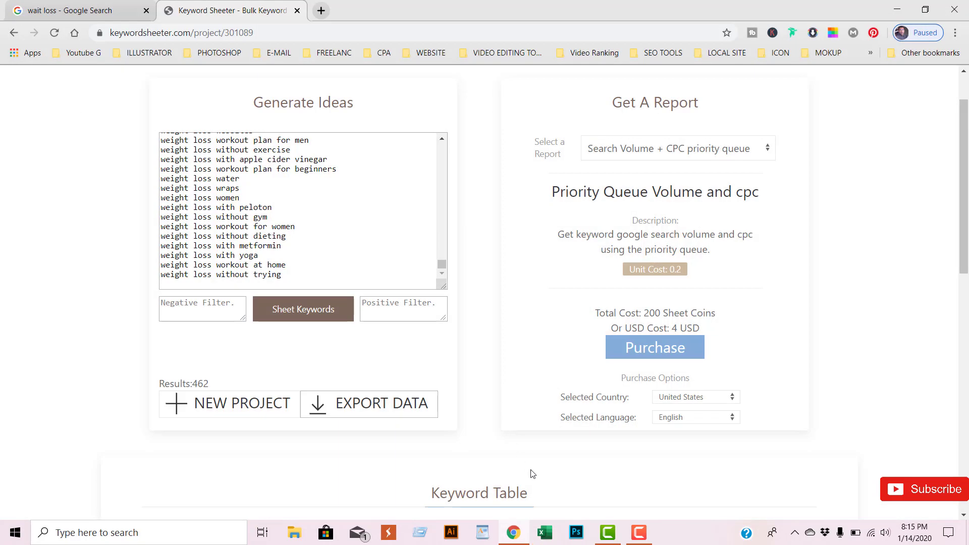
pyautogui.click(519, 532)
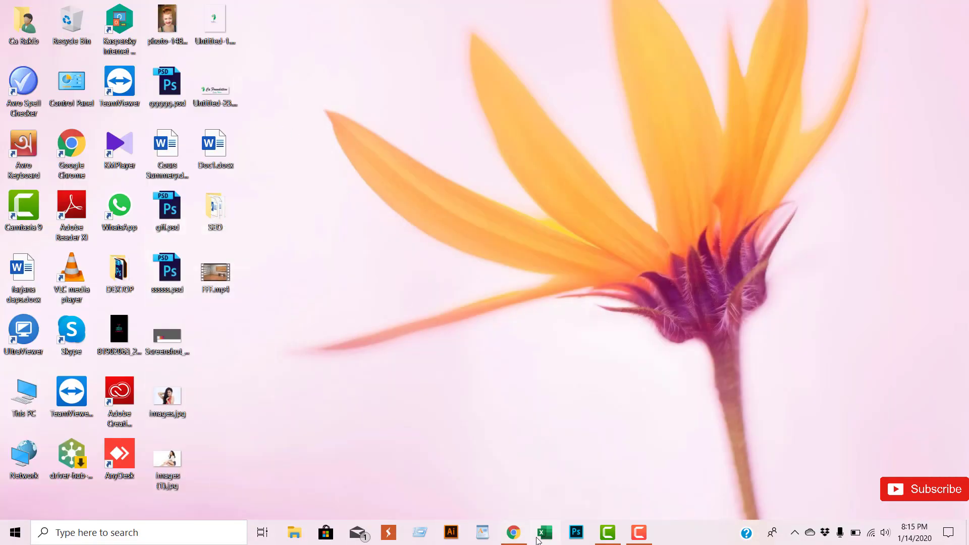
pyautogui.click(514, 534)
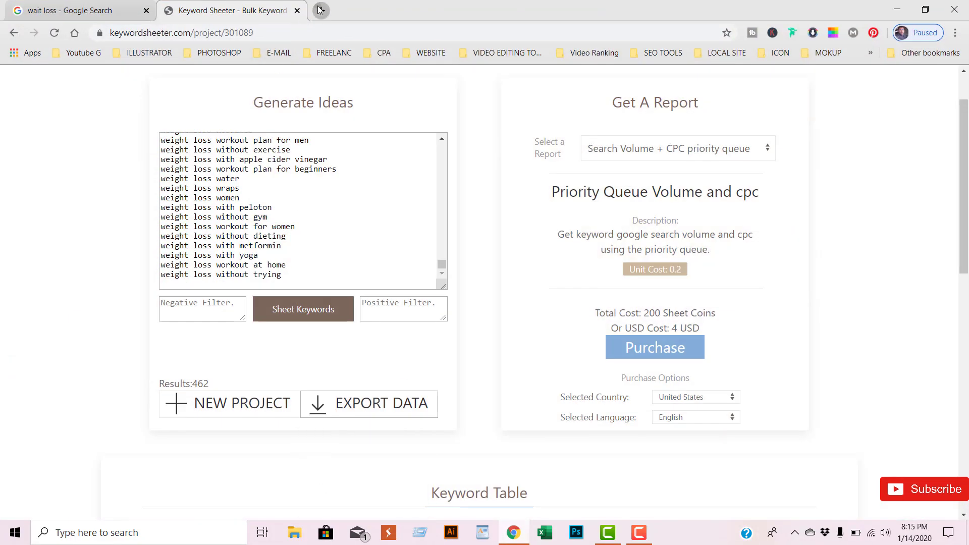
# - Open the bookmarked Ubersuggest free keyword tool in a new browser tab
pyautogui.hotkey('ctrl', 't')
pyautogui.click(661, 52)
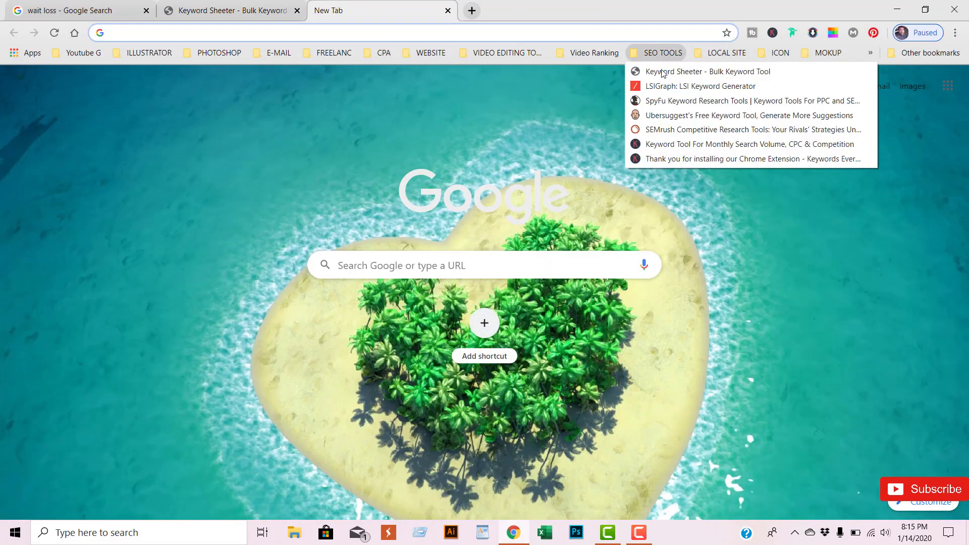
pyautogui.click(672, 120)
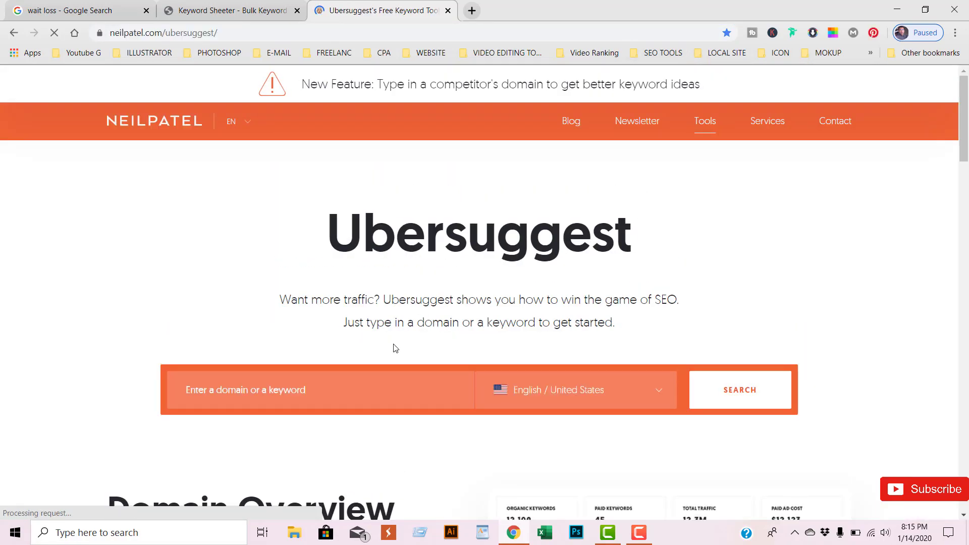
# - Search Ubersuggest for the keyword "wait loss" with the English / United States language and location
pyautogui.scroll(-3, 299, 387)
pyautogui.click(290, 262)
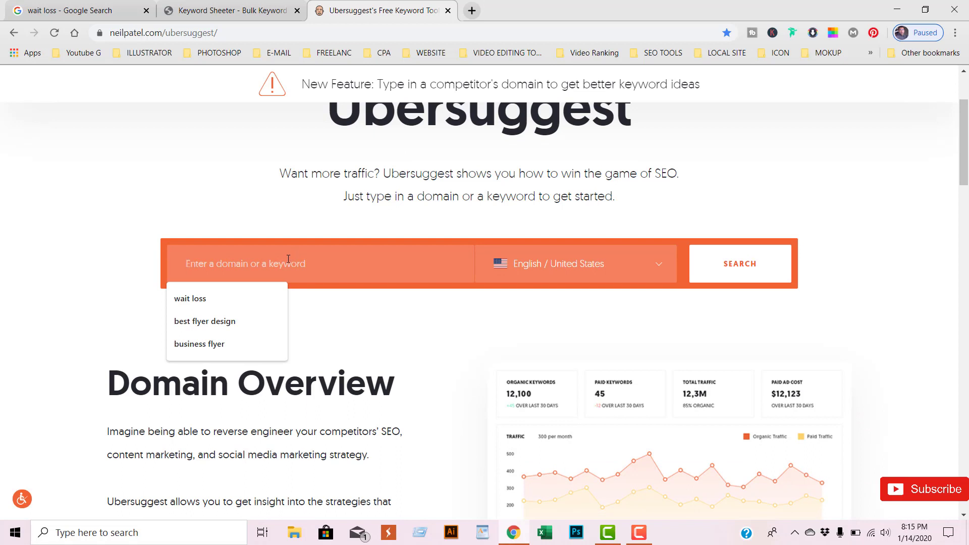
pyautogui.click(242, 298)
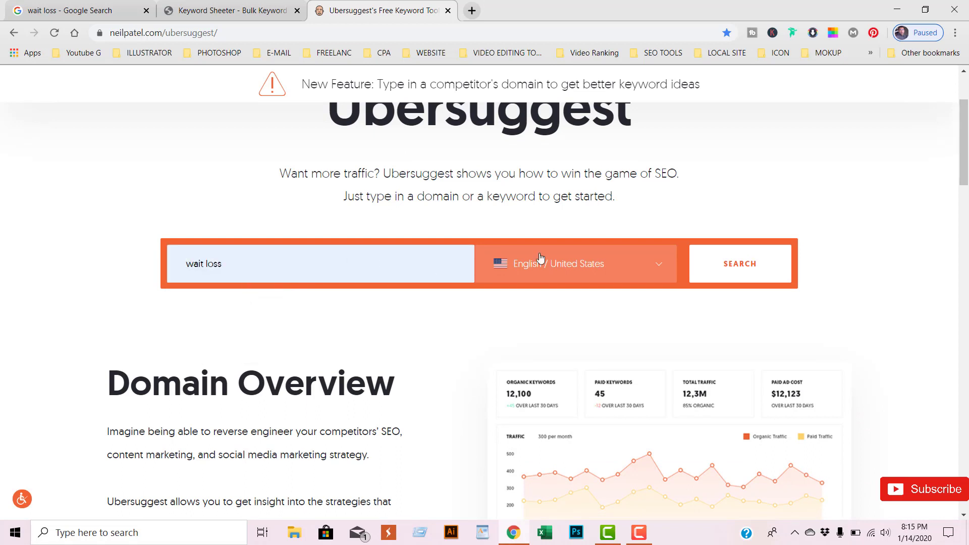
pyautogui.click(654, 267)
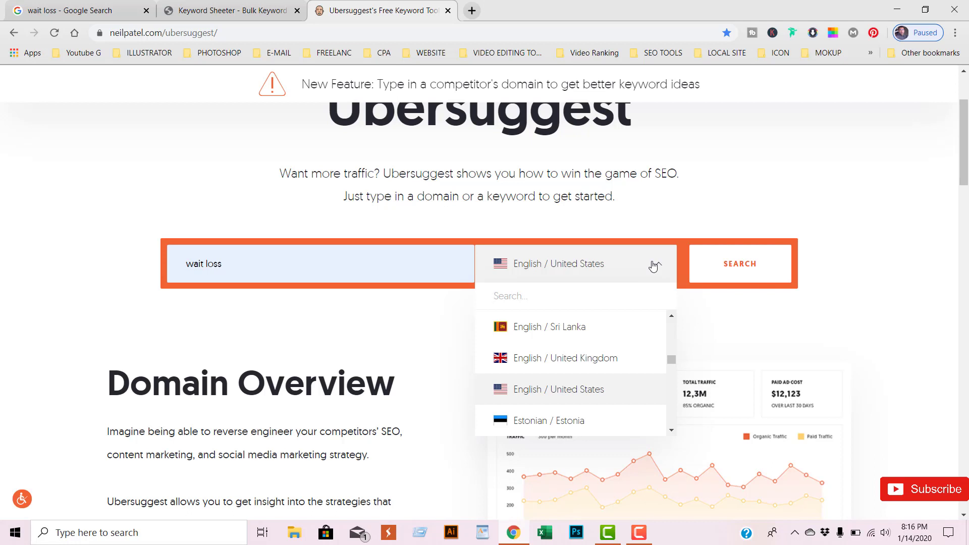
pyautogui.click(738, 315)
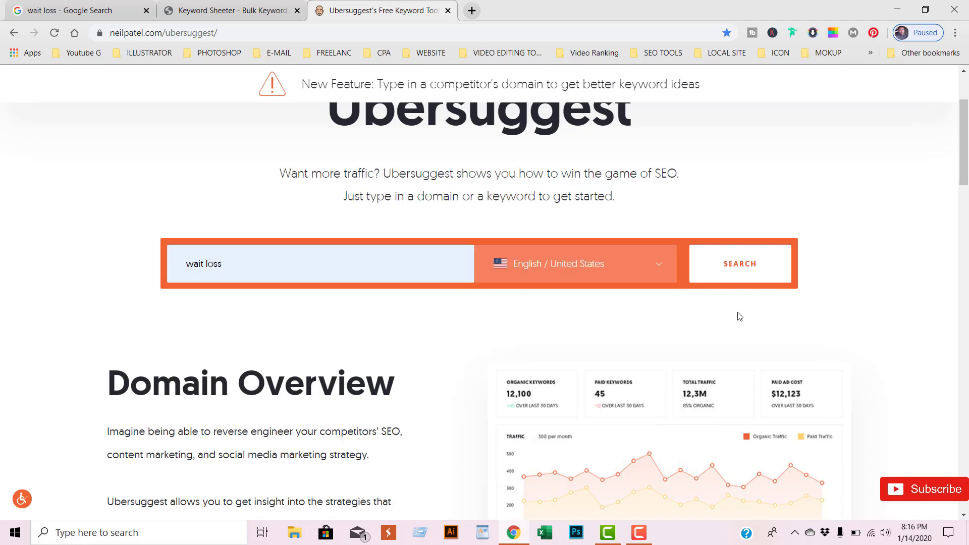
pyautogui.click(736, 272)
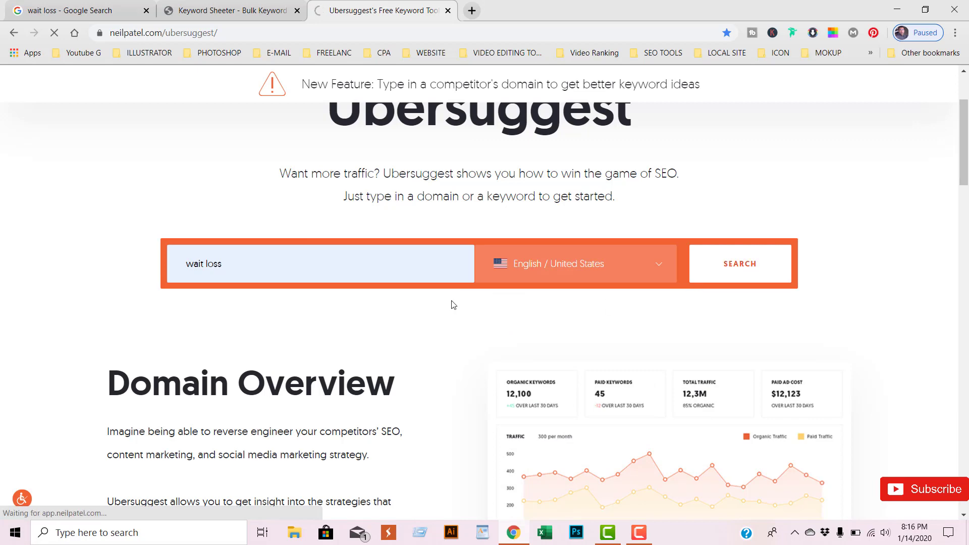
pyautogui.scroll(-5, 412, 297)
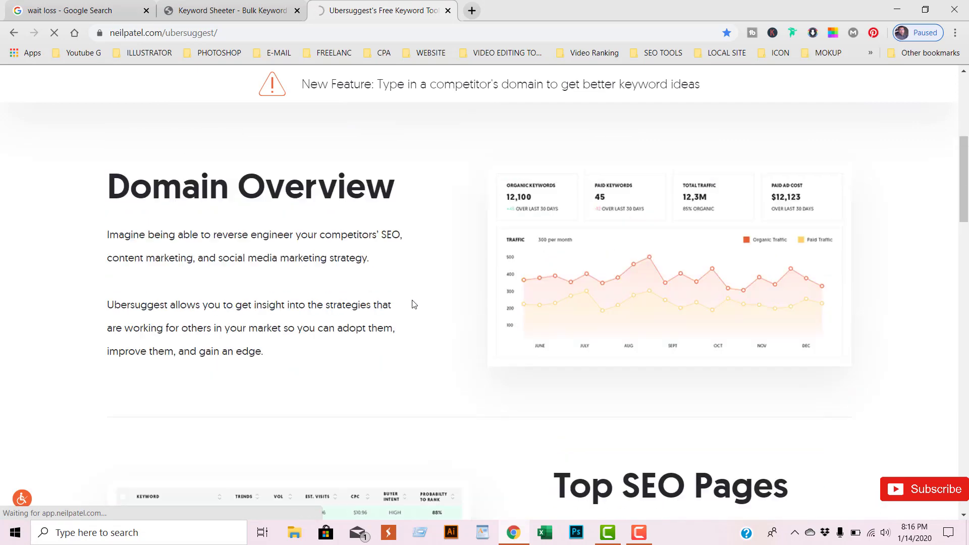
pyautogui.scroll(8, 411, 303)
pyautogui.scroll(-7, 412, 300)
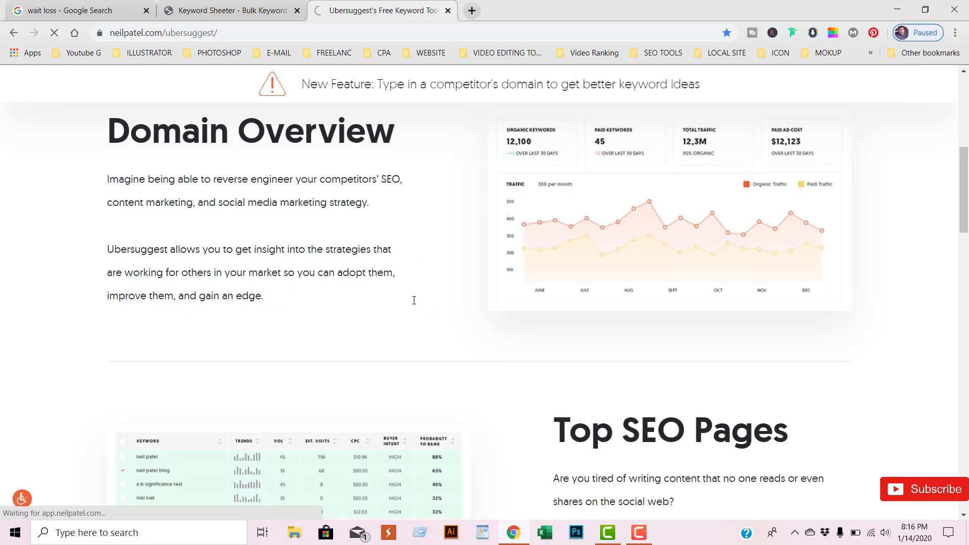
pyautogui.scroll(6, 413, 300)
pyautogui.scroll(-8, 414, 301)
pyautogui.scroll(-7, 413, 300)
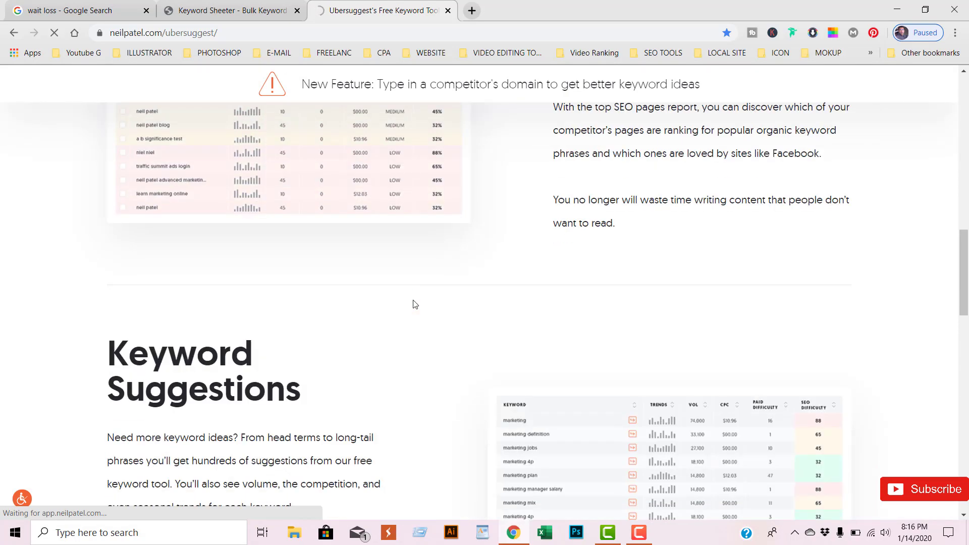
pyautogui.scroll(15, 414, 300)
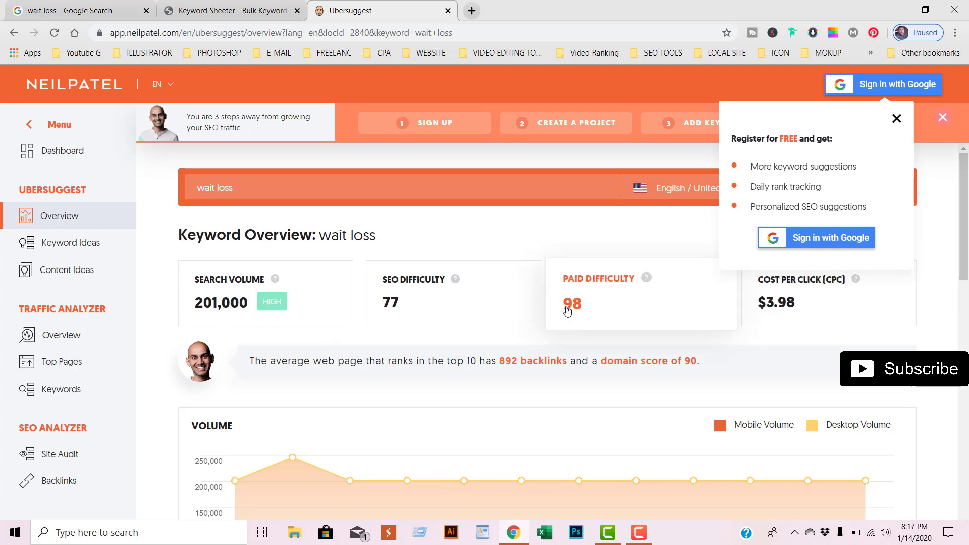
# - Review the Ubersuggest keyword overview and the keyword ideas table for "wait loss"
pyautogui.scroll(-10, 587, 259)
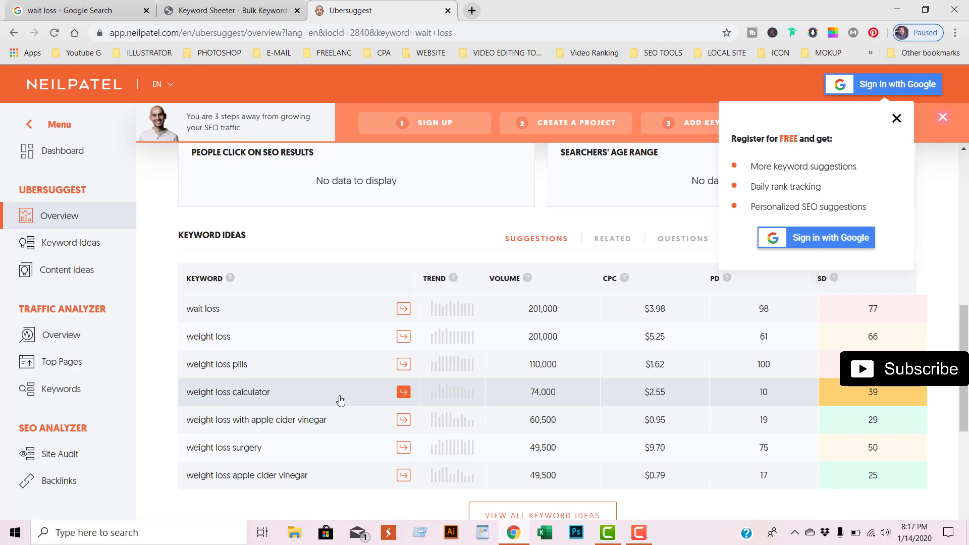
pyautogui.click(514, 533)
pyautogui.click(513, 534)
# - Search Google for "google keyword planner" in a new browser tab and go to Keyword Planner through its Google Ads page
pyautogui.click(471, 11)
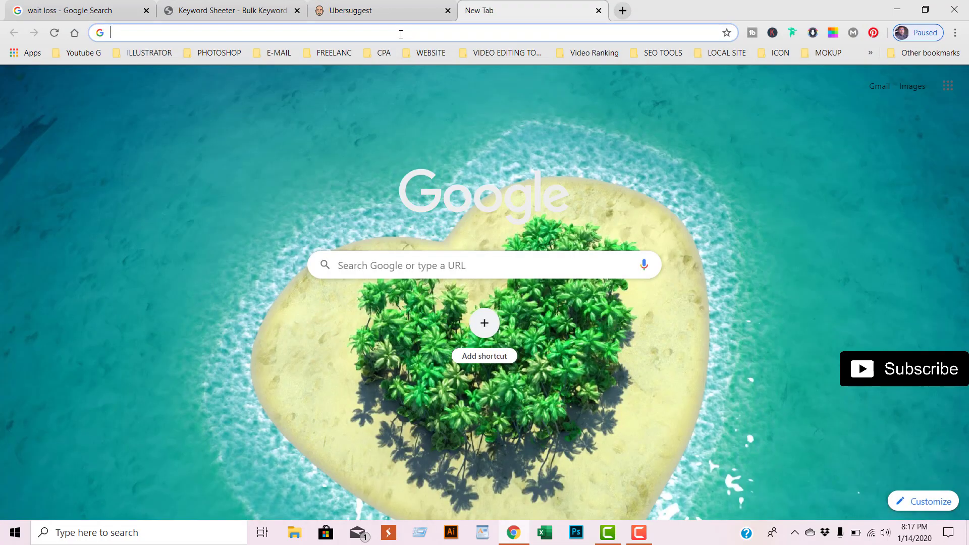
pyautogui.write('google keyword planner')
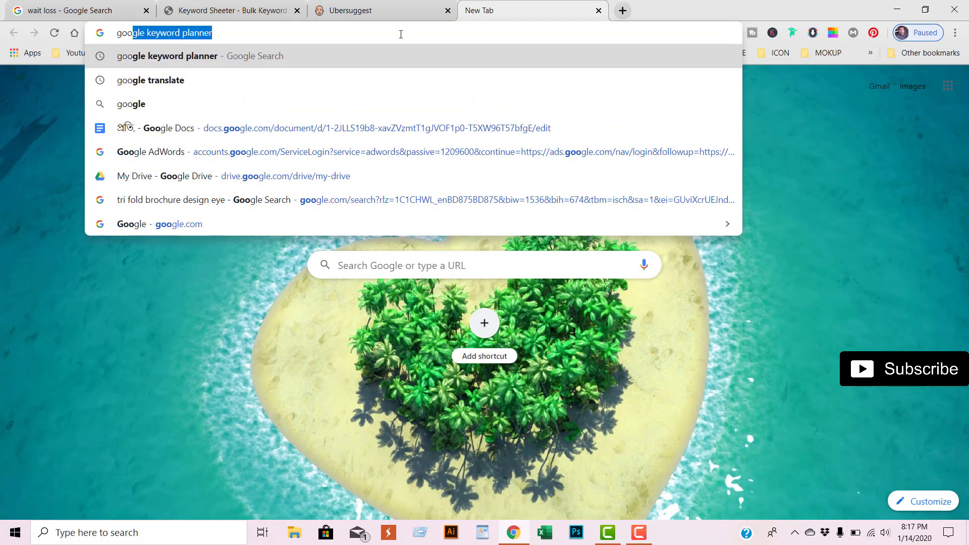
pyautogui.press('Return')
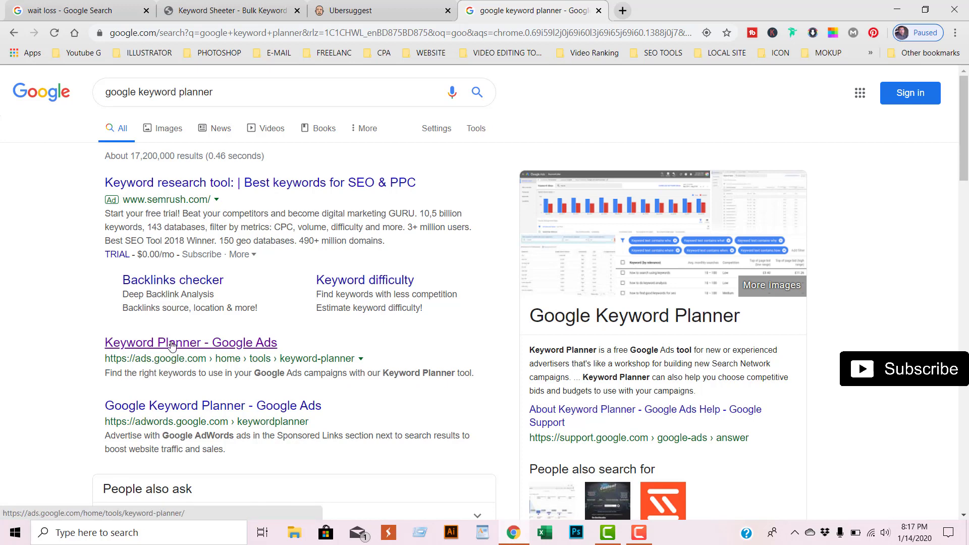
pyautogui.click(260, 348)
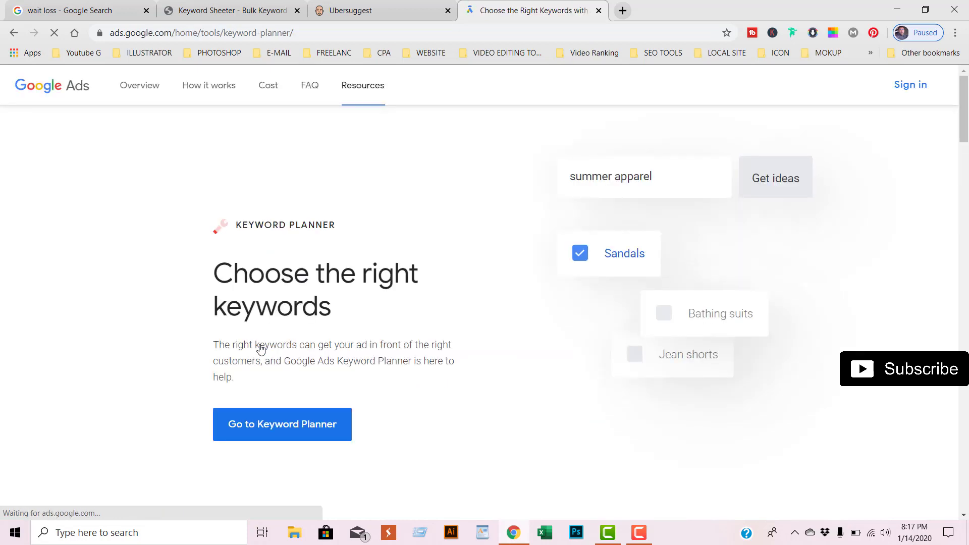
pyautogui.click(318, 426)
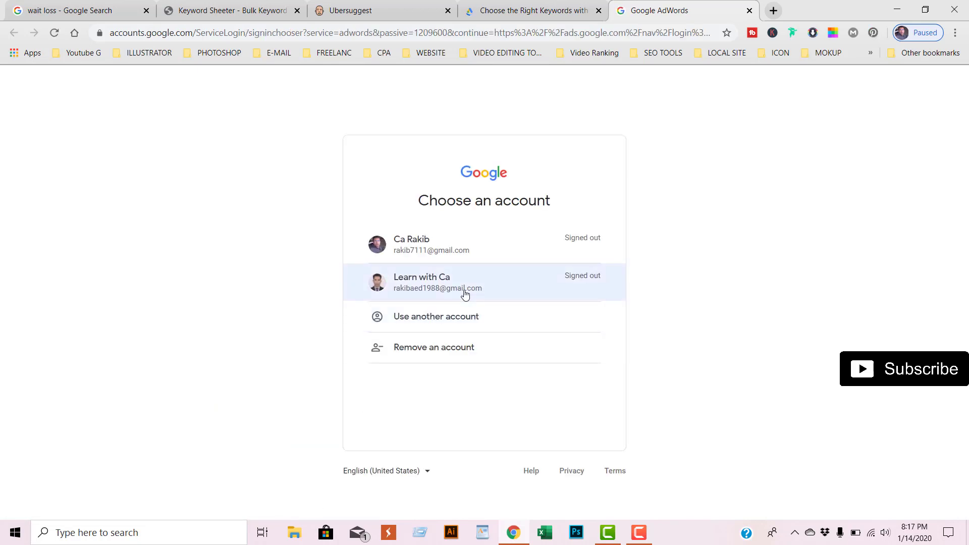
# - Sign in to Google Ads with the second listed Google account by entering the account password
pyautogui.click(465, 295)
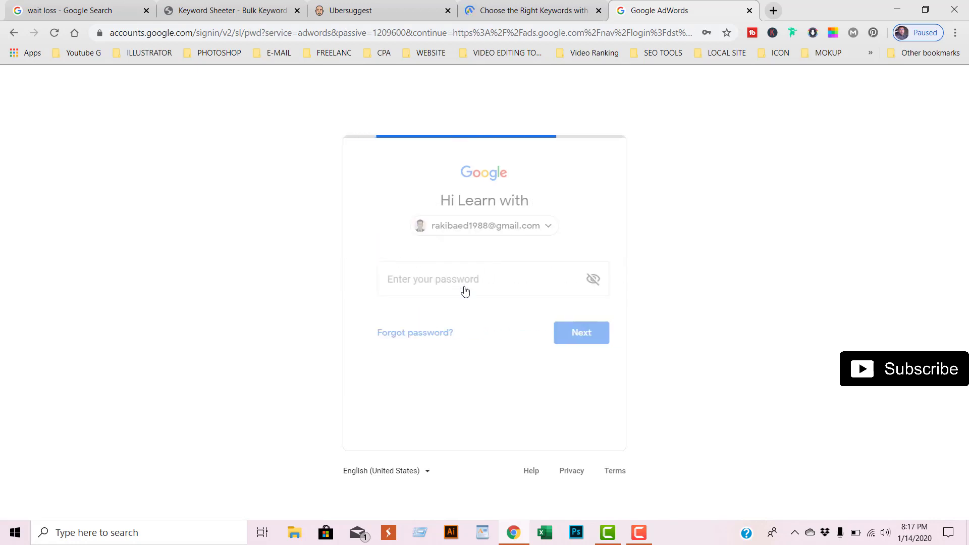
pyautogui.hotkey('ctrl', 'v')
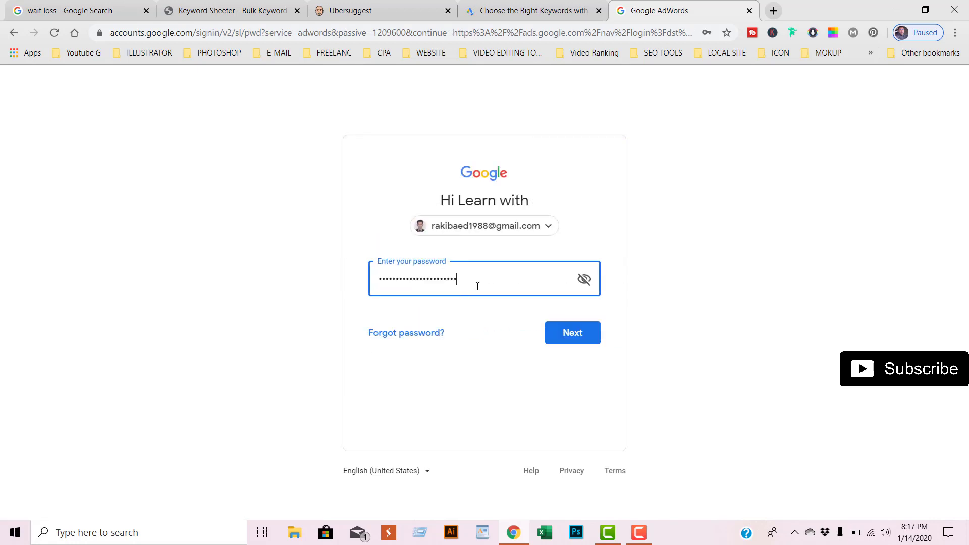
pyautogui.click(549, 333)
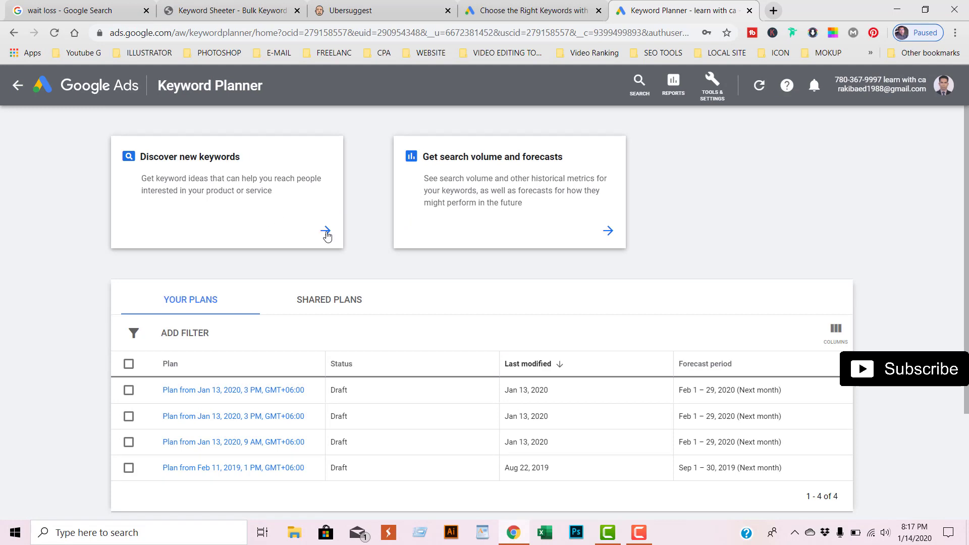
# - Discover new keywords for "wait loss" in Keyword Planner and look through the resulting keyword ideas
pyautogui.click(325, 231)
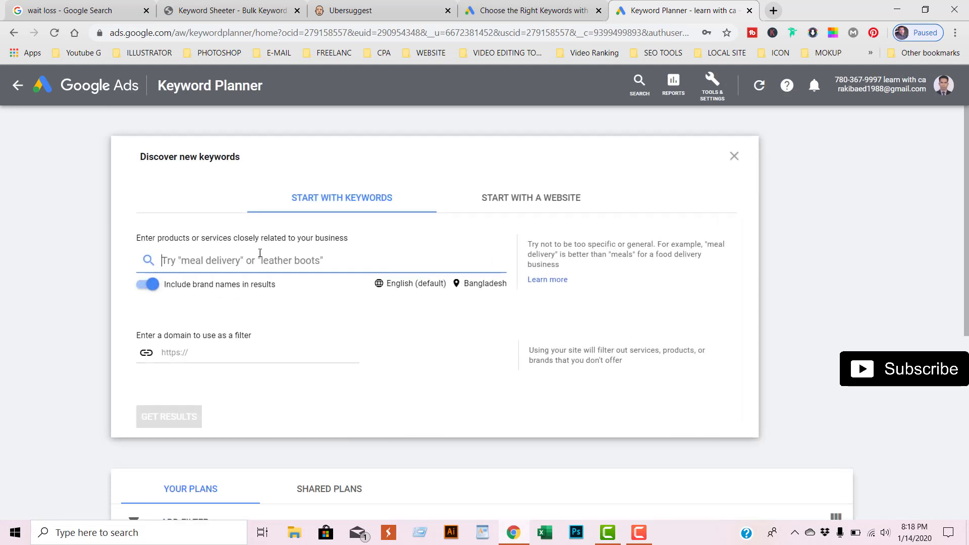
pyautogui.write('wait loss')
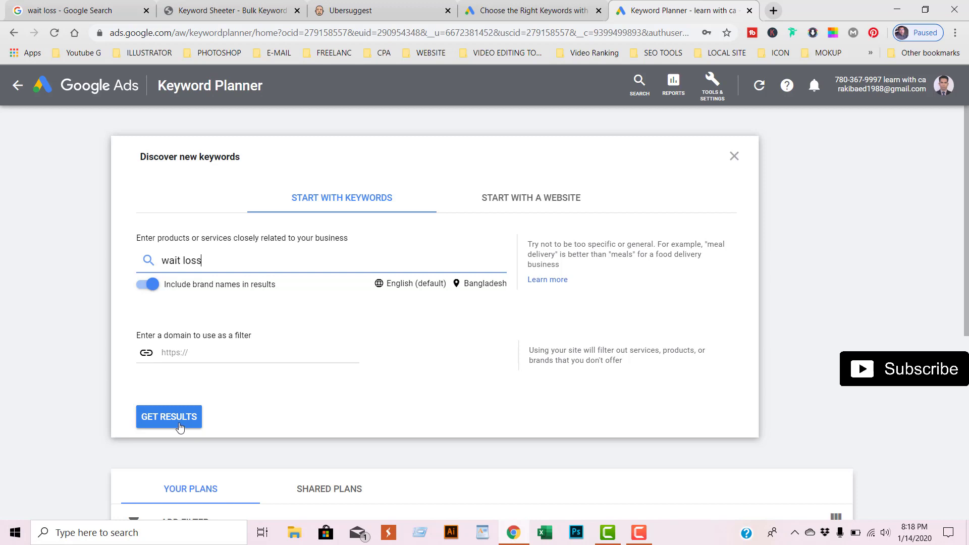
pyautogui.click(180, 423)
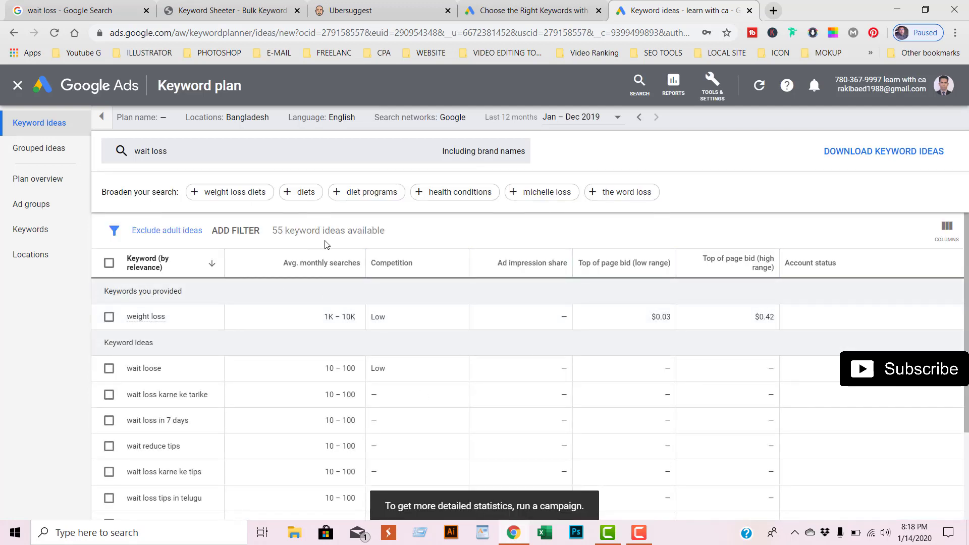
pyautogui.scroll(-3, 237, 318)
pyautogui.scroll(3, 233, 322)
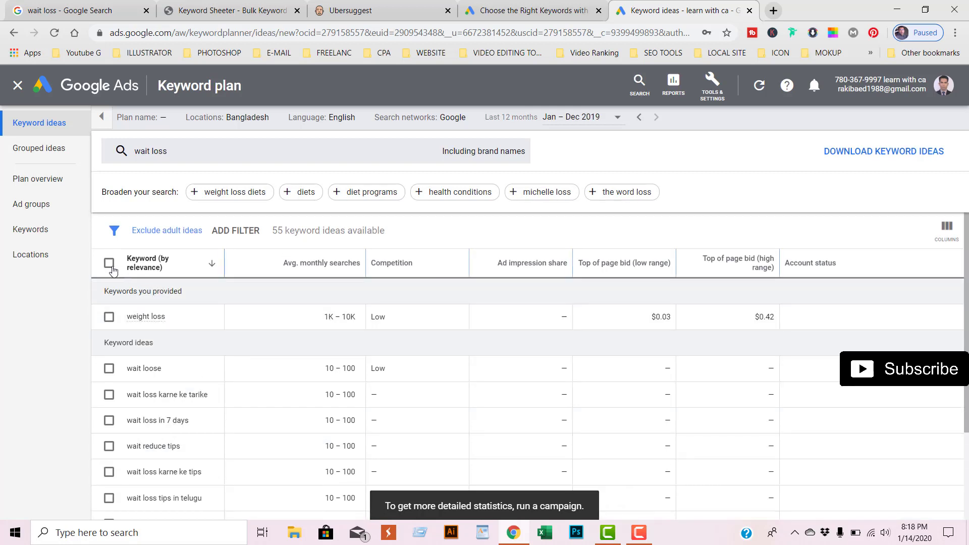